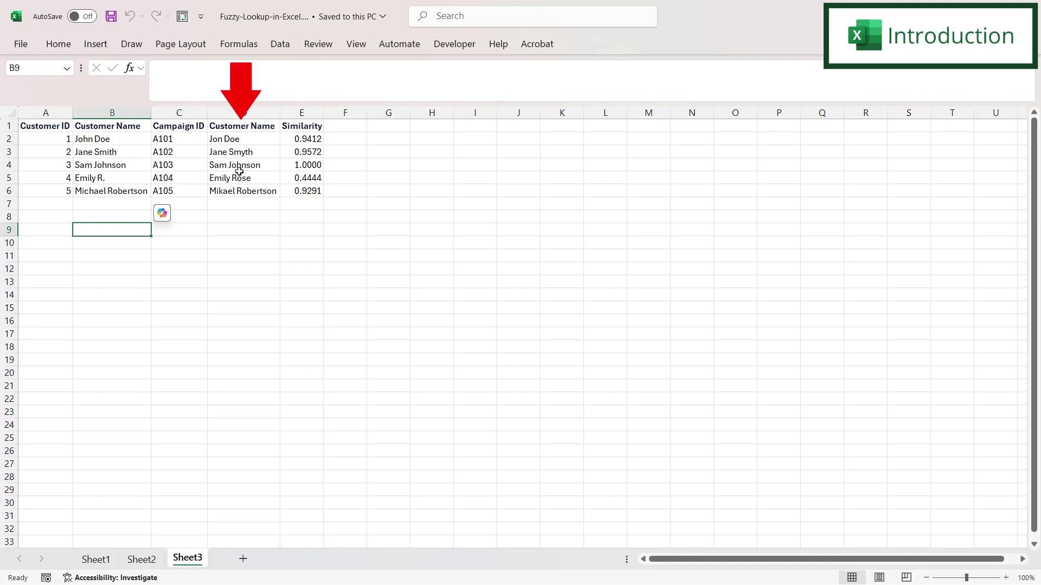
- Review the sample result pairing John Doe with Jon Doe and its similarity score
left_click(242, 140)
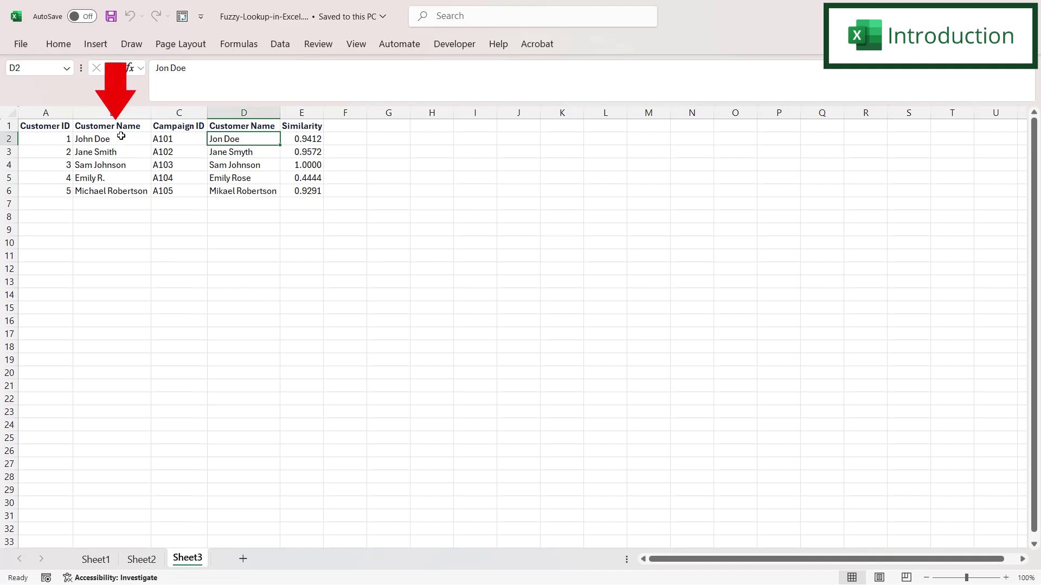
left_click(120, 136)
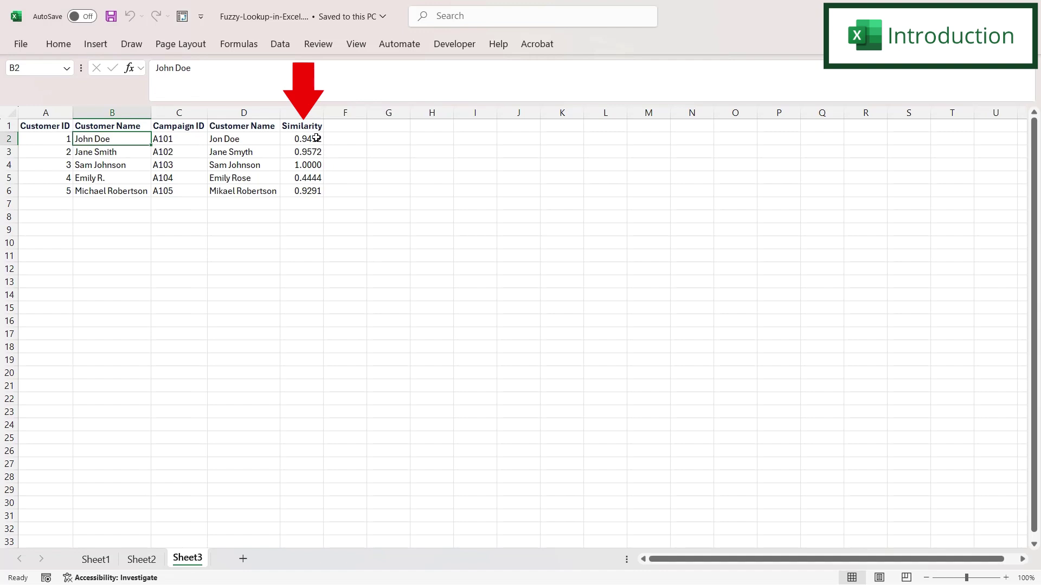
left_click(319, 139)
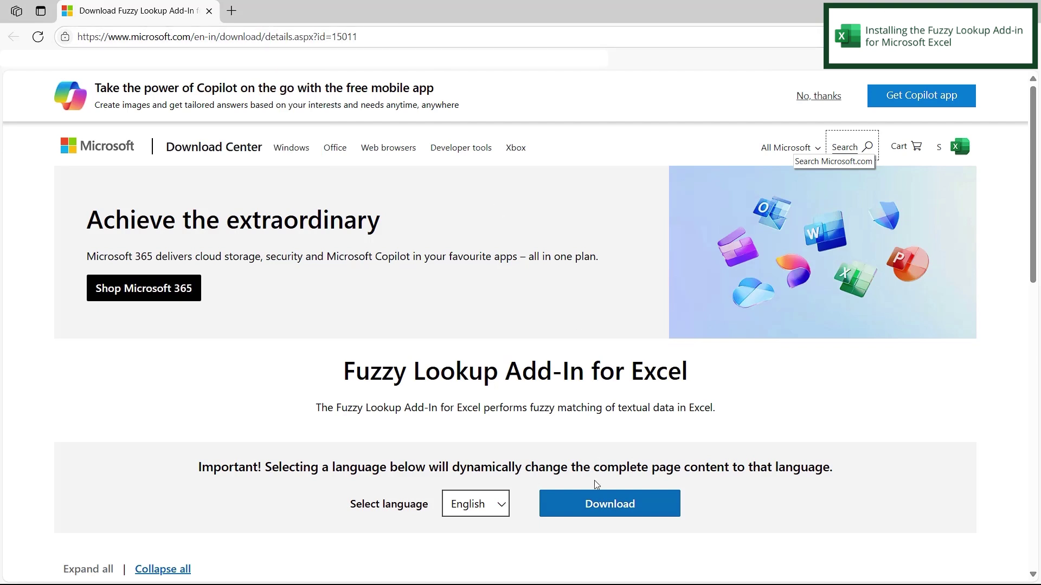
- Download the Fuzzy Lookup Add-In installer and show Setup.exe in the Downloads folder
left_click(602, 504)
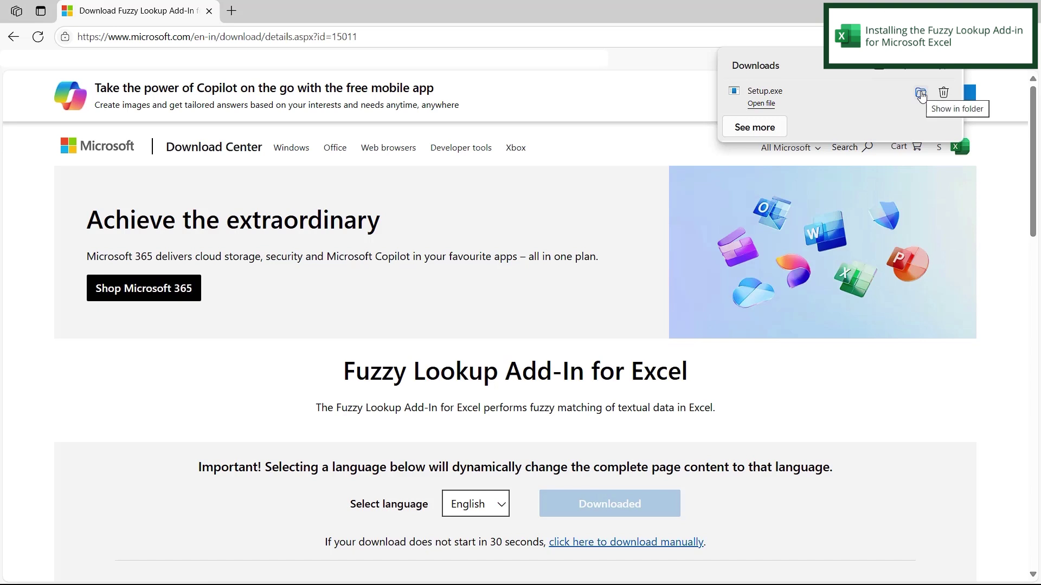
left_click(921, 96)
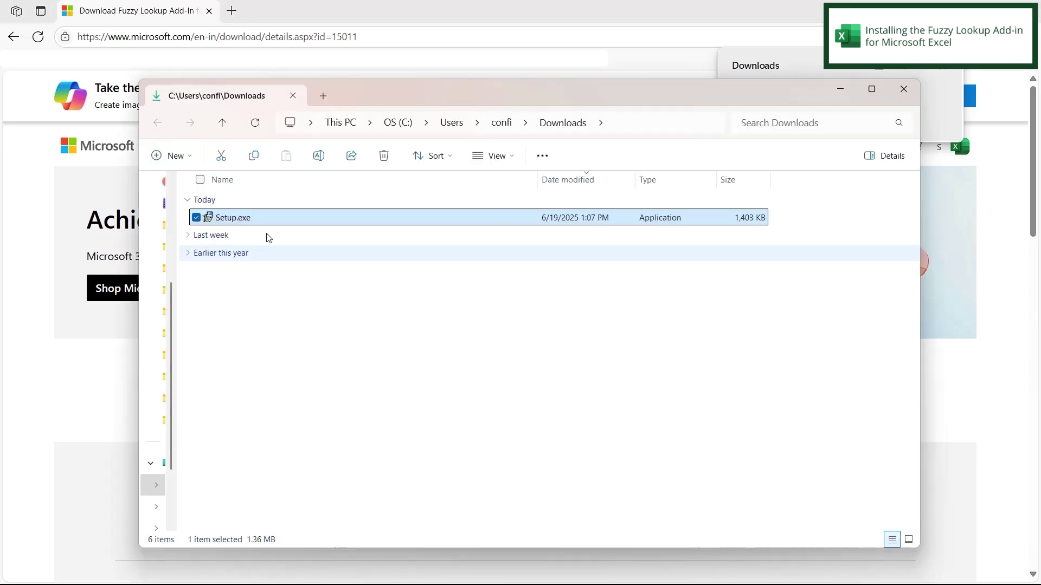
- Run Setup.exe, accept the license terms and complete the Fuzzy Lookup Add-In installation
double_click(242, 225)
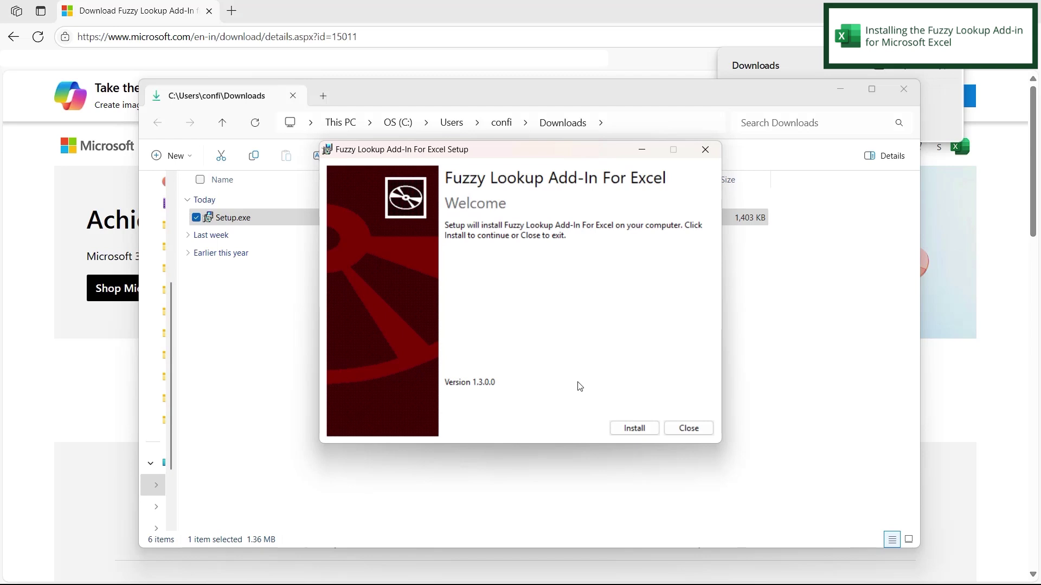
left_click(637, 433)
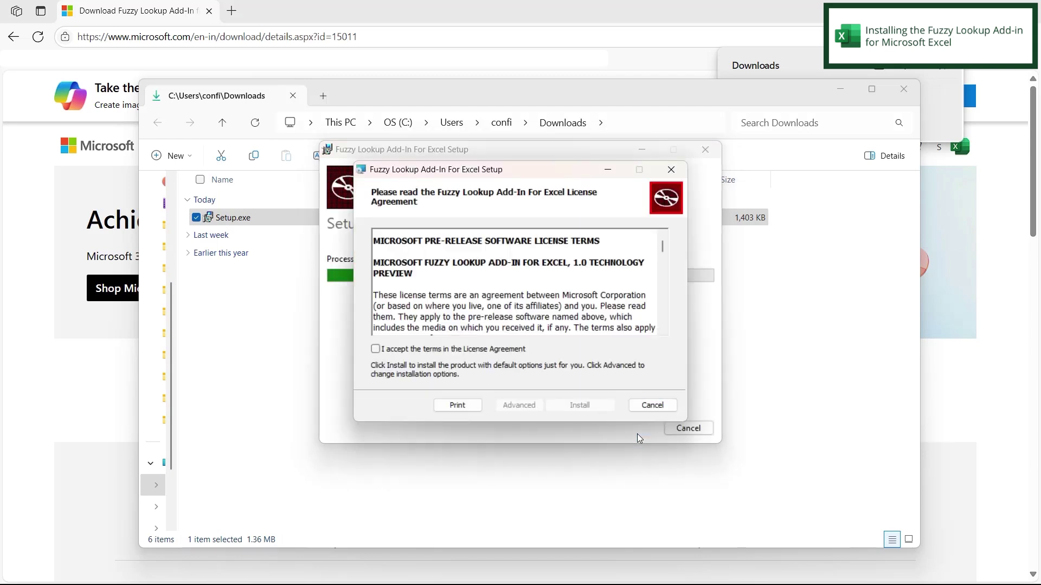
left_click(377, 350)
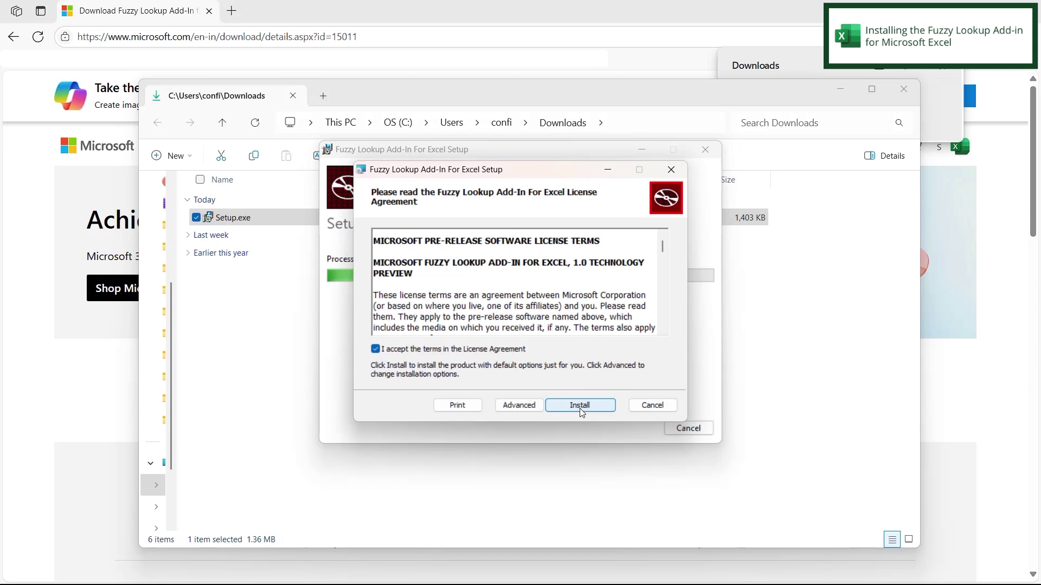
left_click(580, 409)
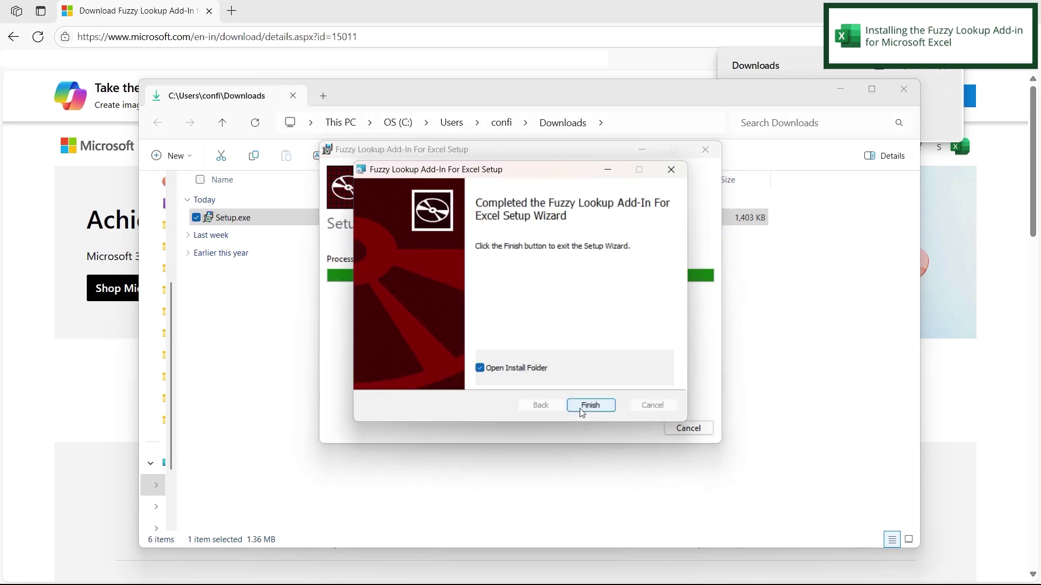
left_click(582, 407)
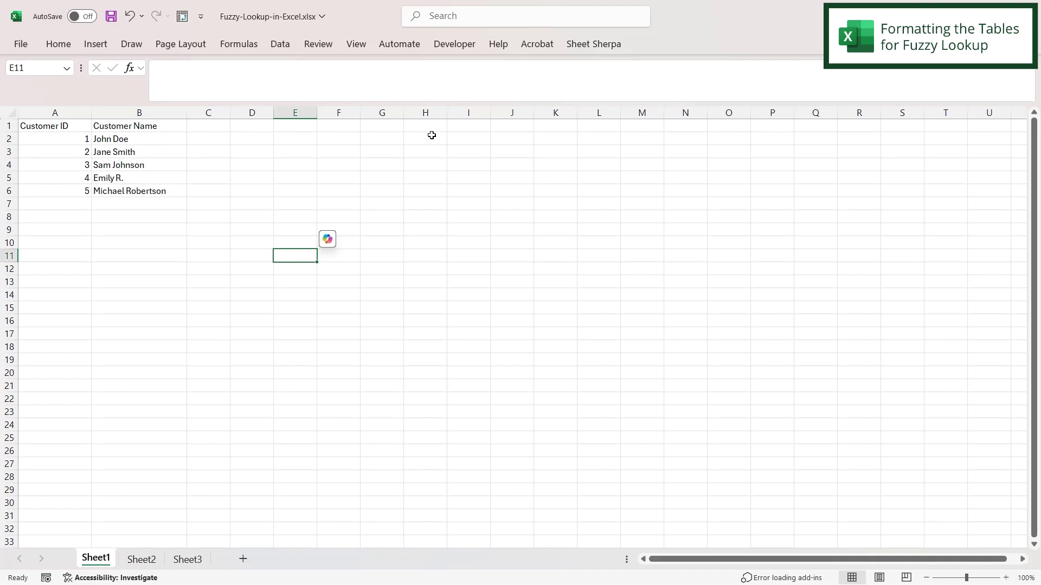
- Convert Sheet1's Customer ID and Customer Name range A1:B6 into a table with headers
left_click_drag(47, 122, 122, 191)
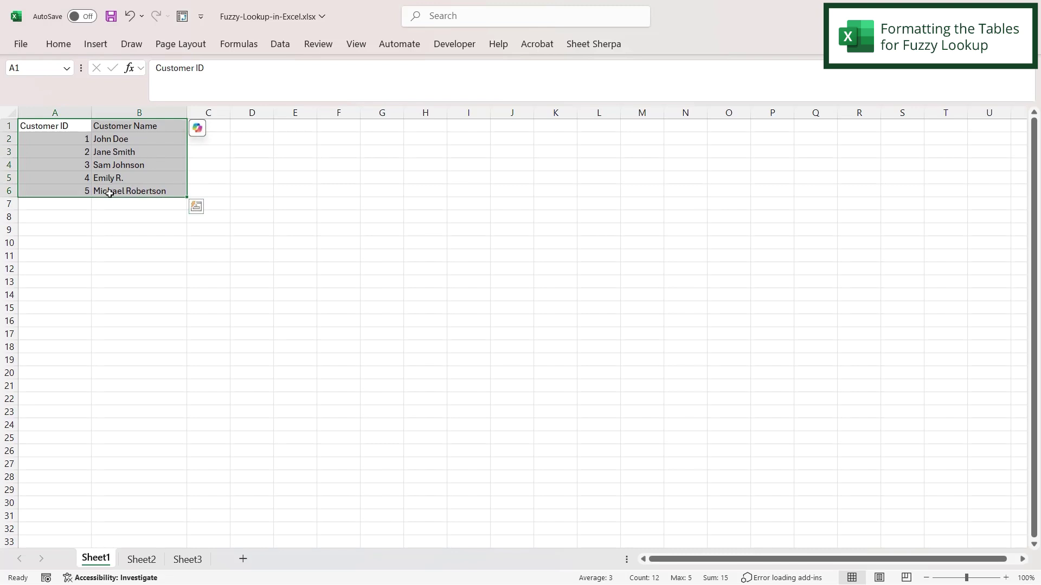
left_click(96, 45)
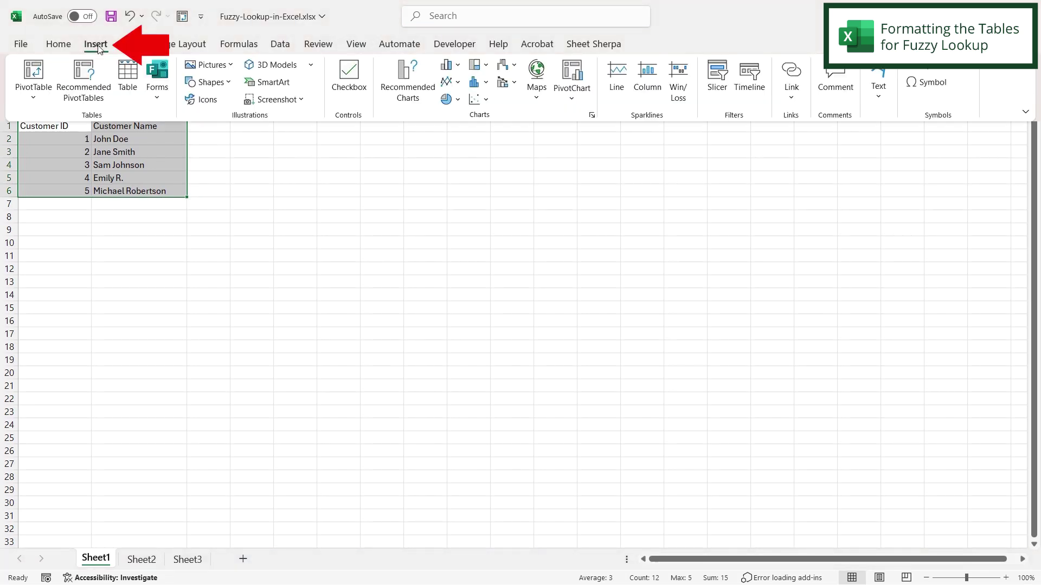
left_click(127, 80)
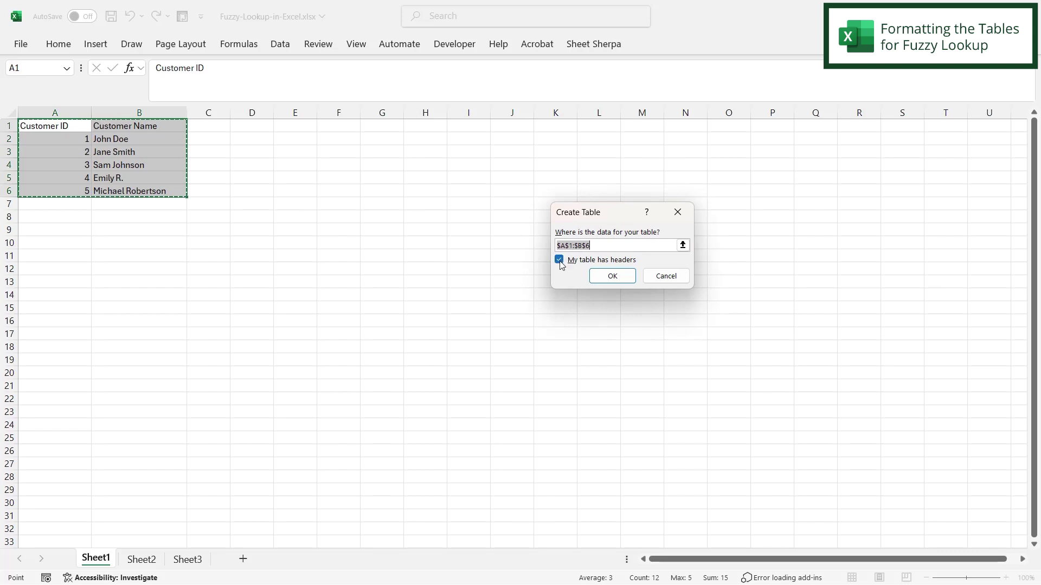
left_click(610, 278)
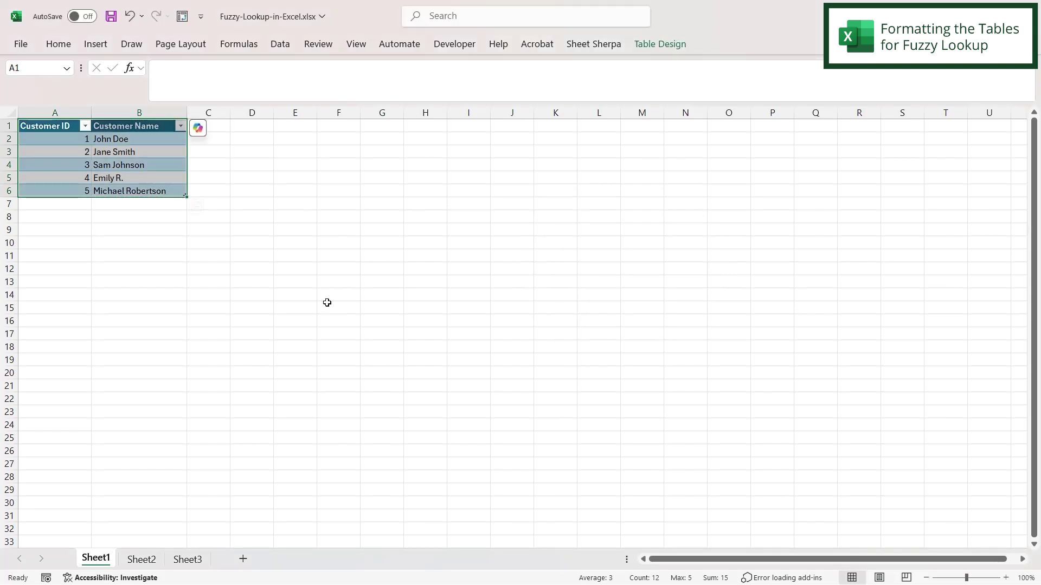
left_click(54, 243)
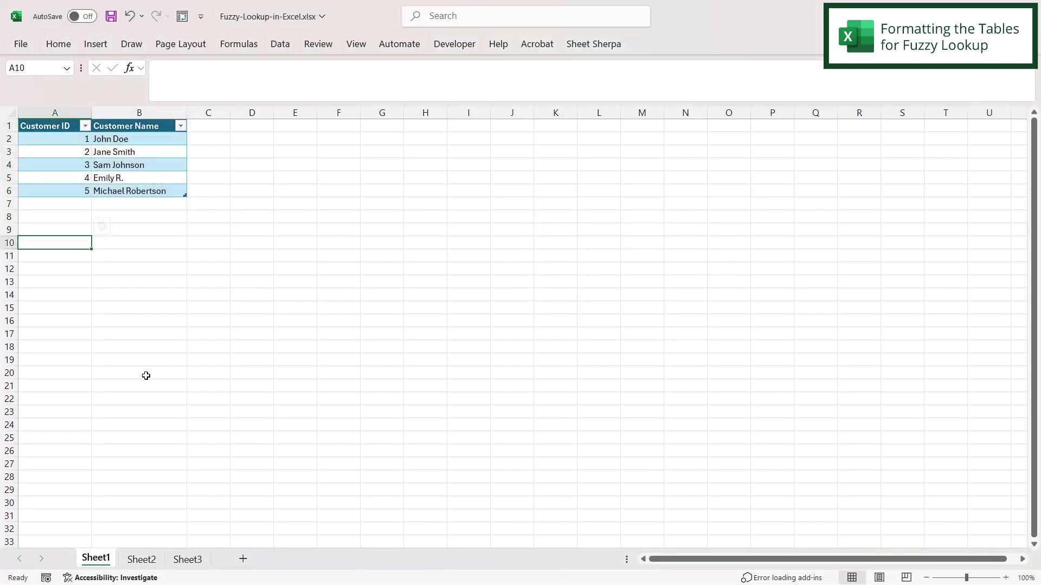
- Compare Sheet2's campaign data against the Sheet1 customer table
left_click(140, 559)
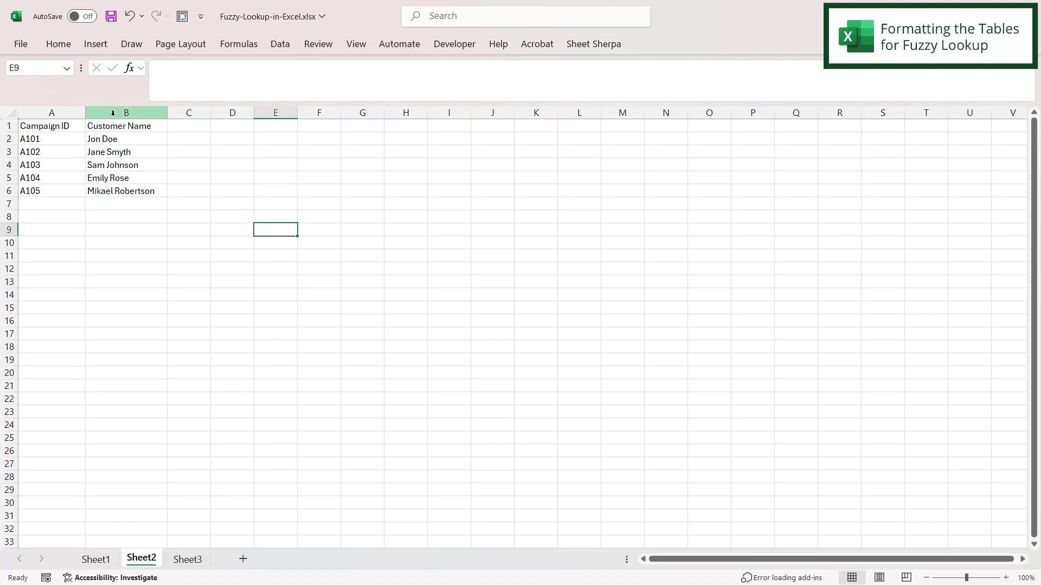
left_click(97, 559)
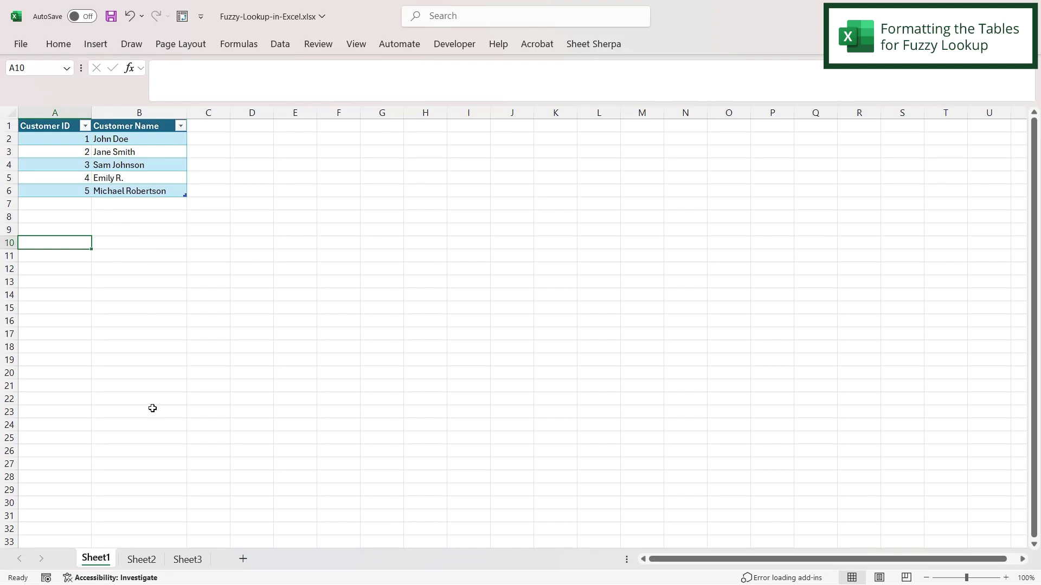
left_click(127, 560)
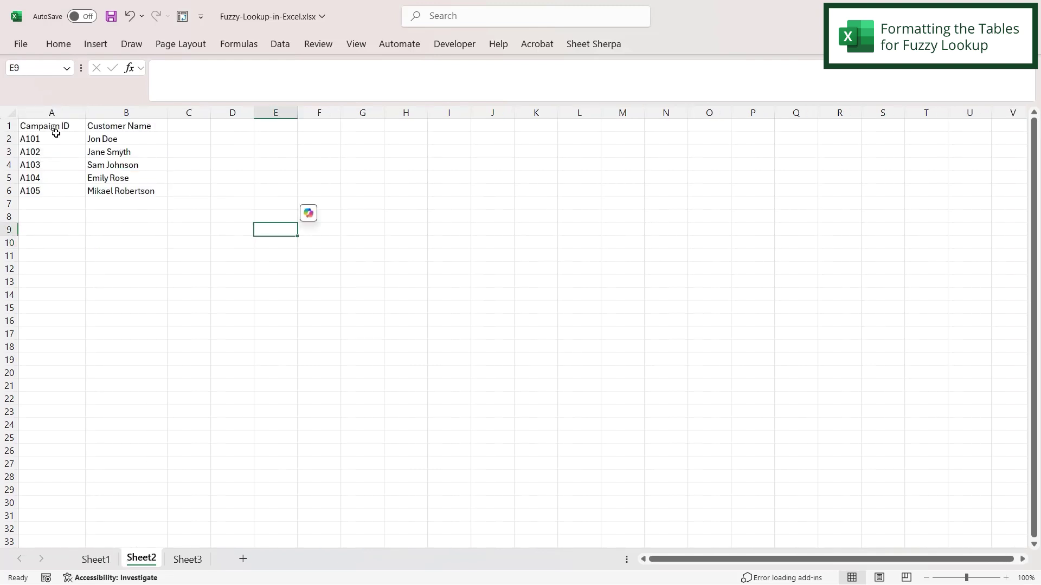
- Convert Sheet2's Campaign ID and Customer Name range A1:B6 into a table with a header row
left_click_drag(52, 126, 103, 191)
left_click(97, 45)
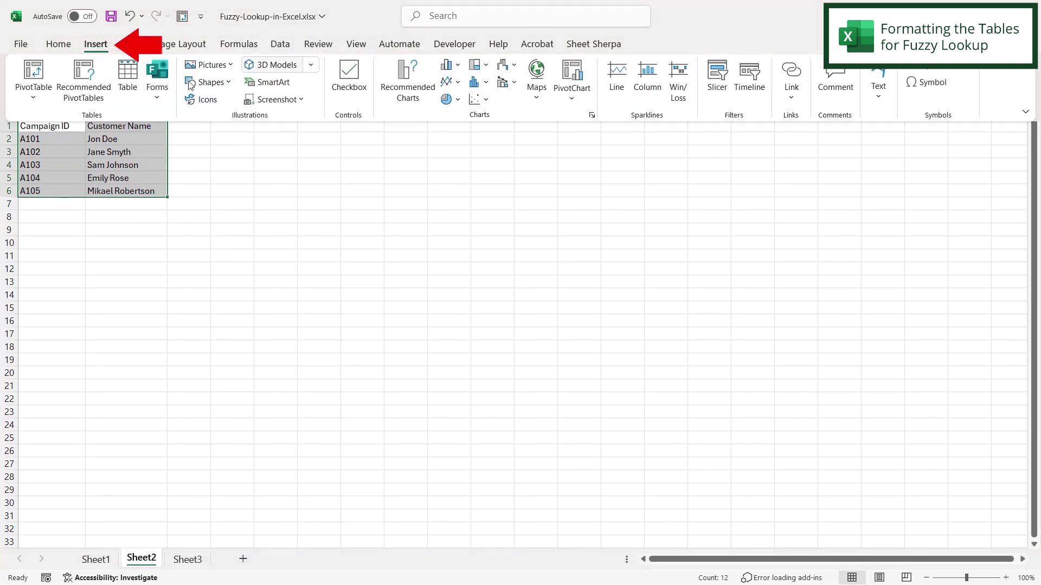
left_click(128, 82)
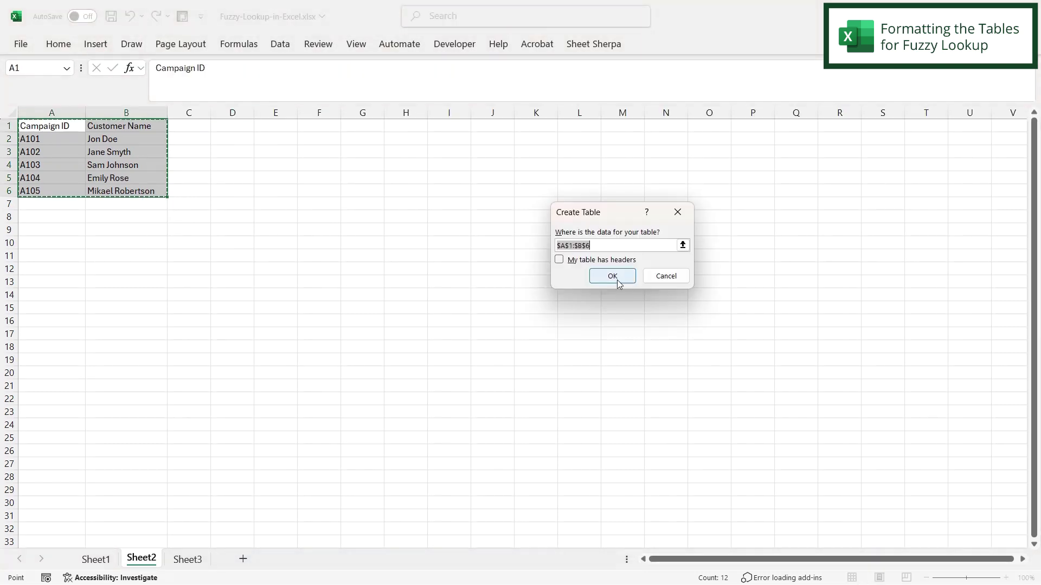
left_click(563, 260)
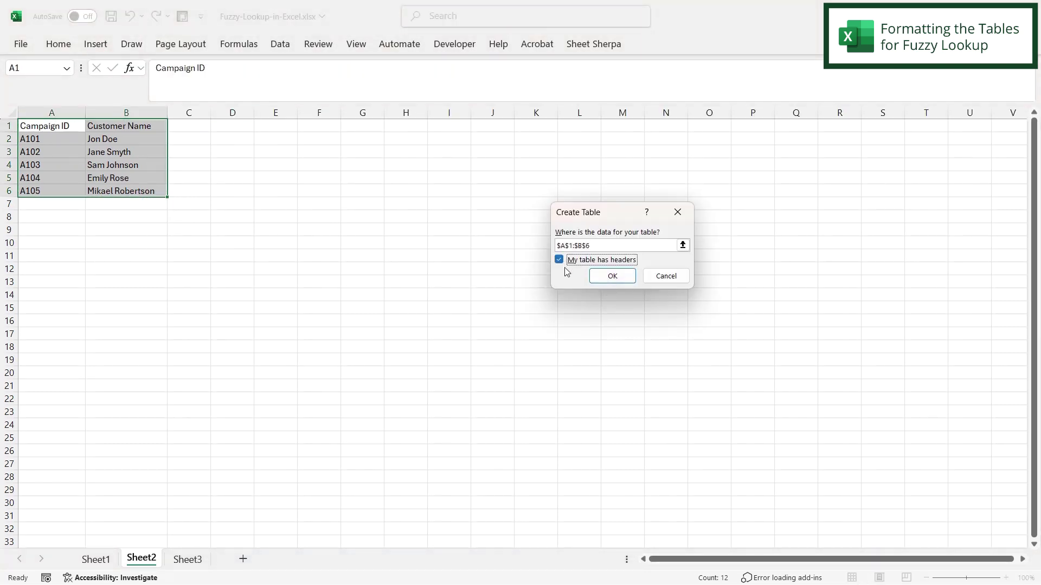
left_click(608, 280)
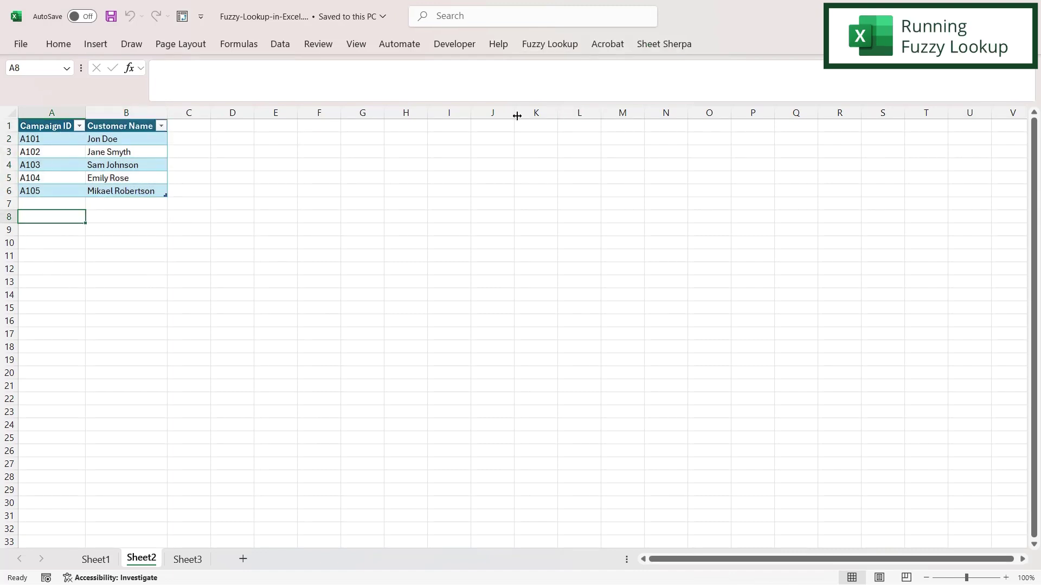
- Show the Fuzzy Lookup pane and keep Table1 as the left table
left_click(563, 50)
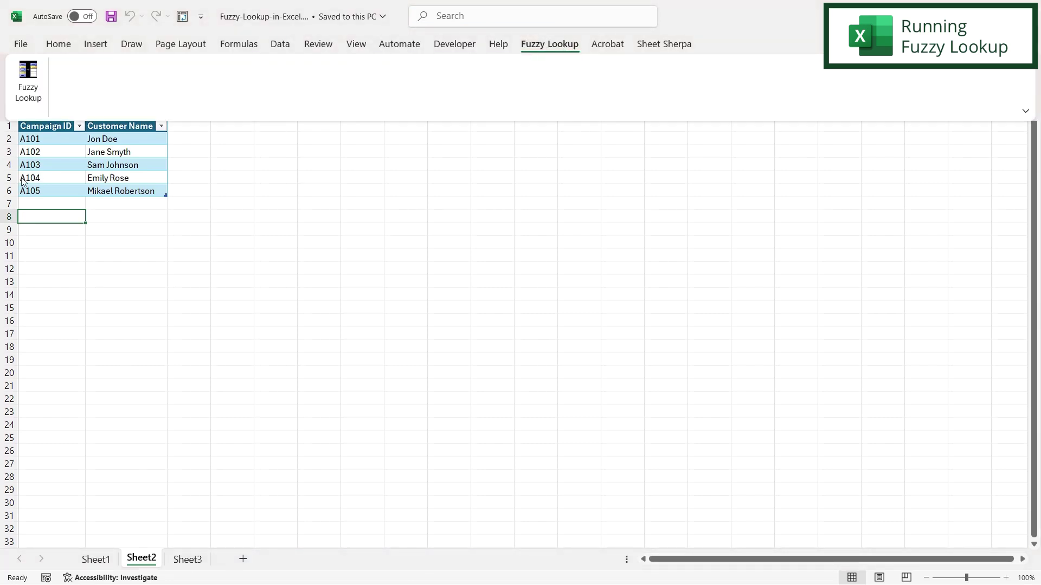
left_click(27, 87)
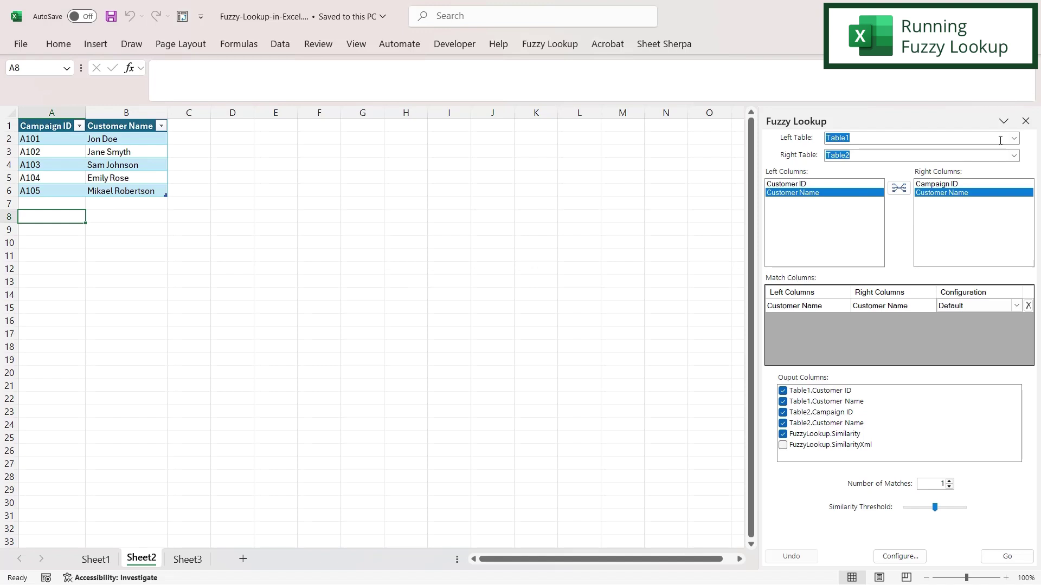
left_click(1014, 139)
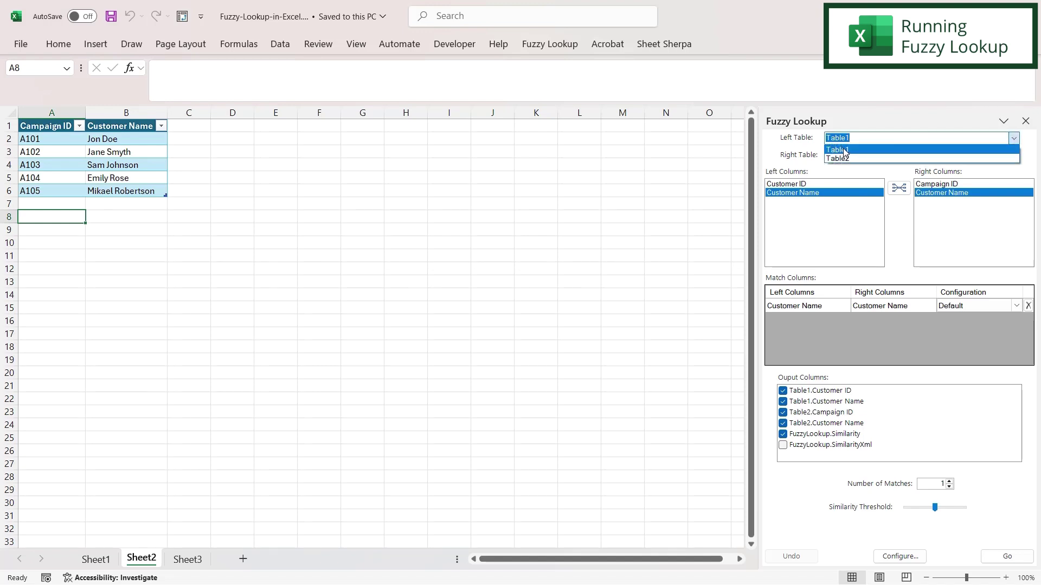
left_click(846, 150)
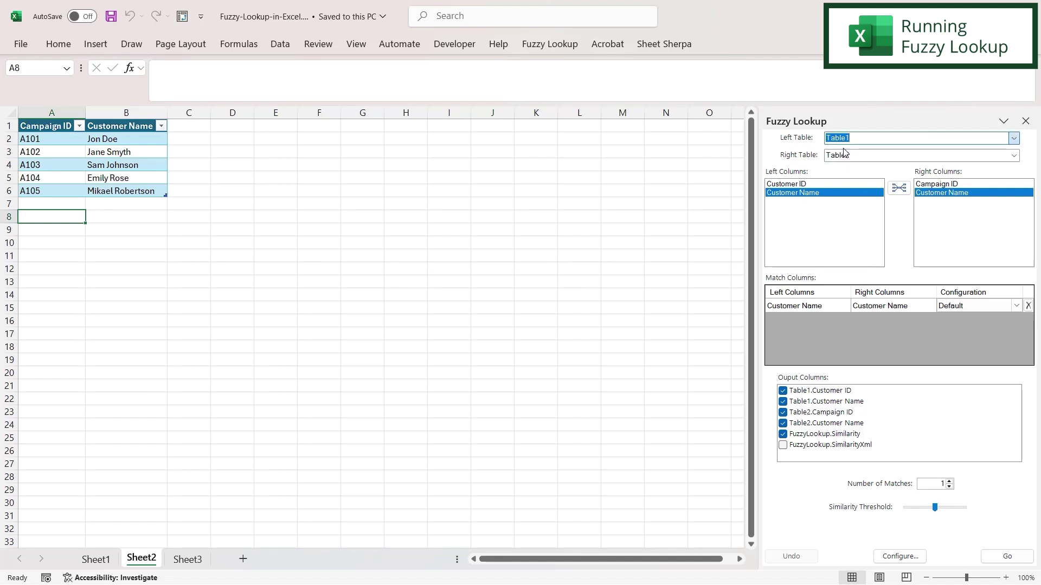
- Verify on Sheet1 that the customer table is named Table1 and check the right-table choice
left_click(96, 561)
left_click(70, 126)
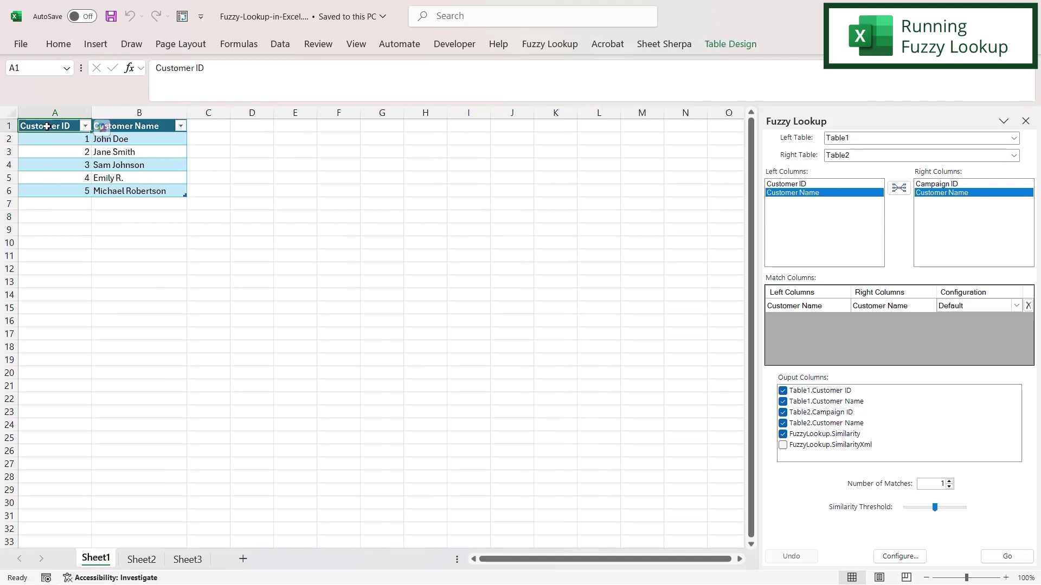
left_click(719, 45)
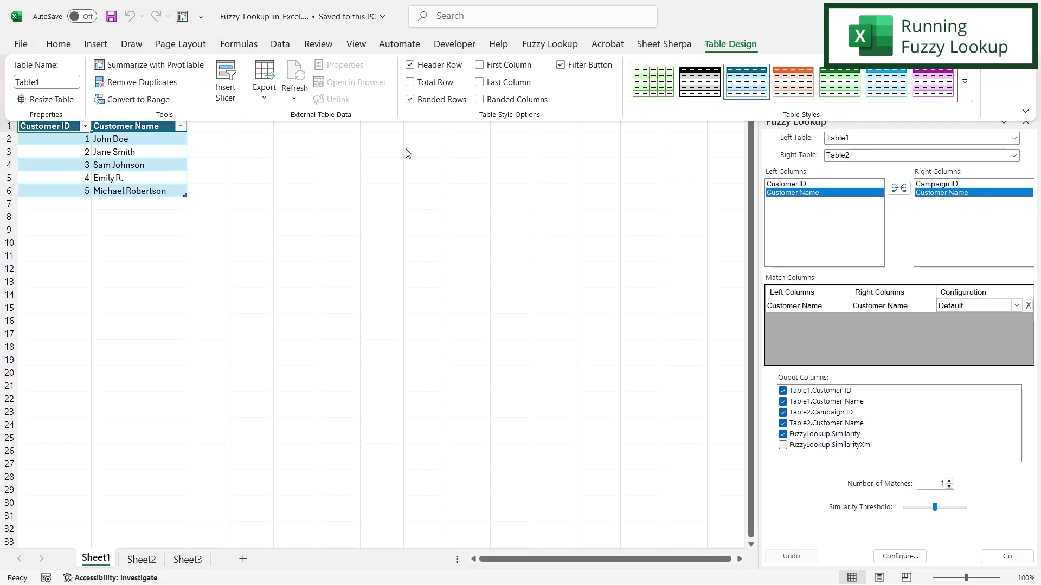
left_click(869, 156)
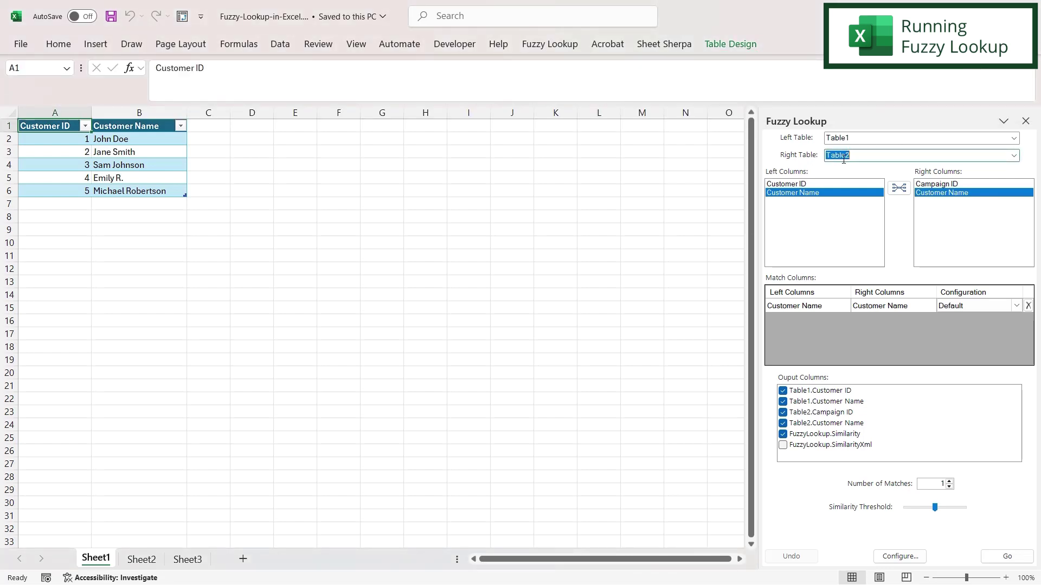
- Verify on Sheet2 that the campaign table is named Table2, the right table
left_click(141, 560)
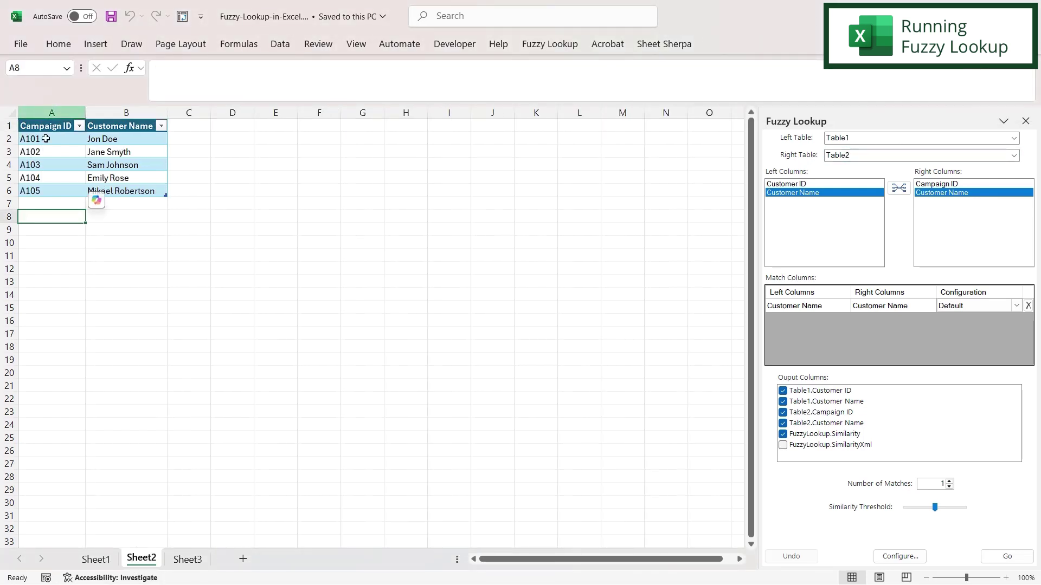
left_click(51, 127)
left_click(731, 44)
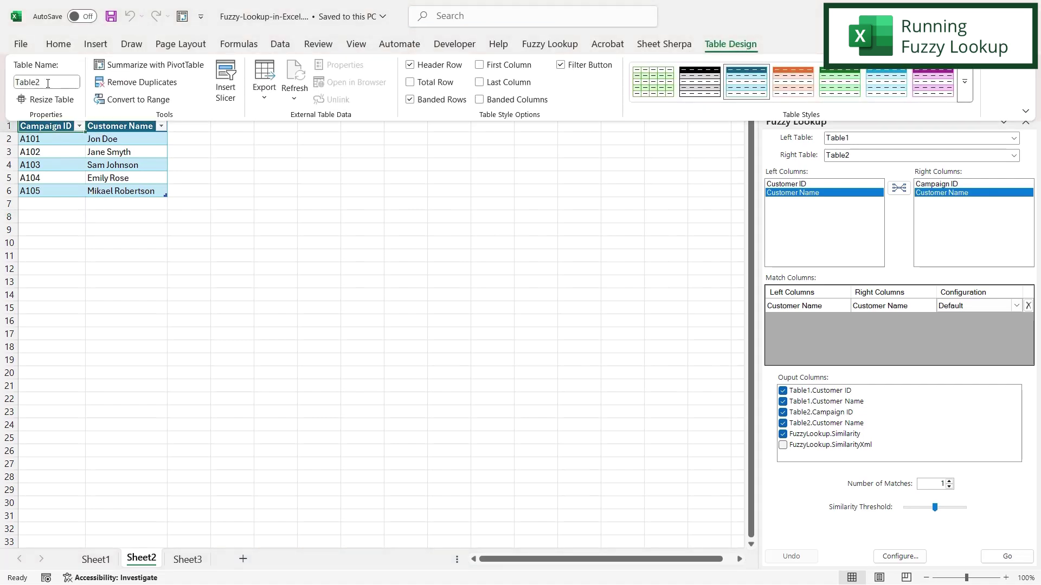
left_click(721, 45)
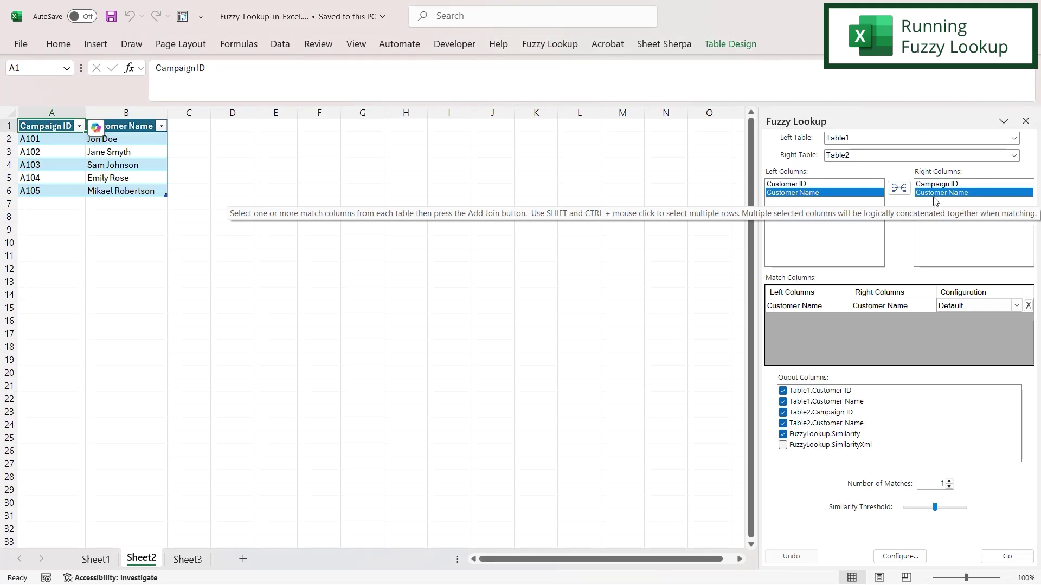
- Run the fuzzy match with results placed at cell A1 of Sheet3
left_click(187, 559)
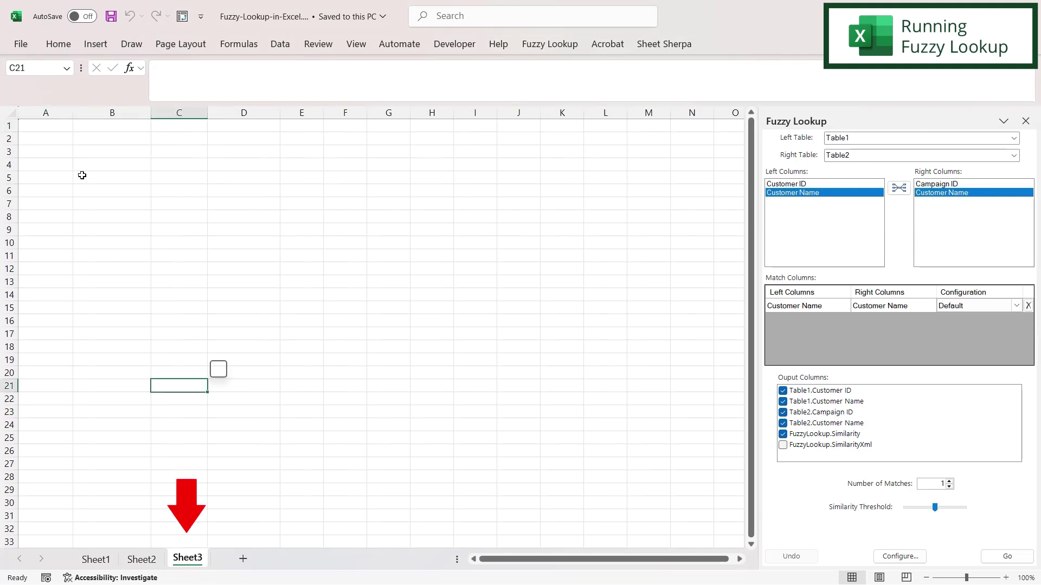
left_click(38, 129)
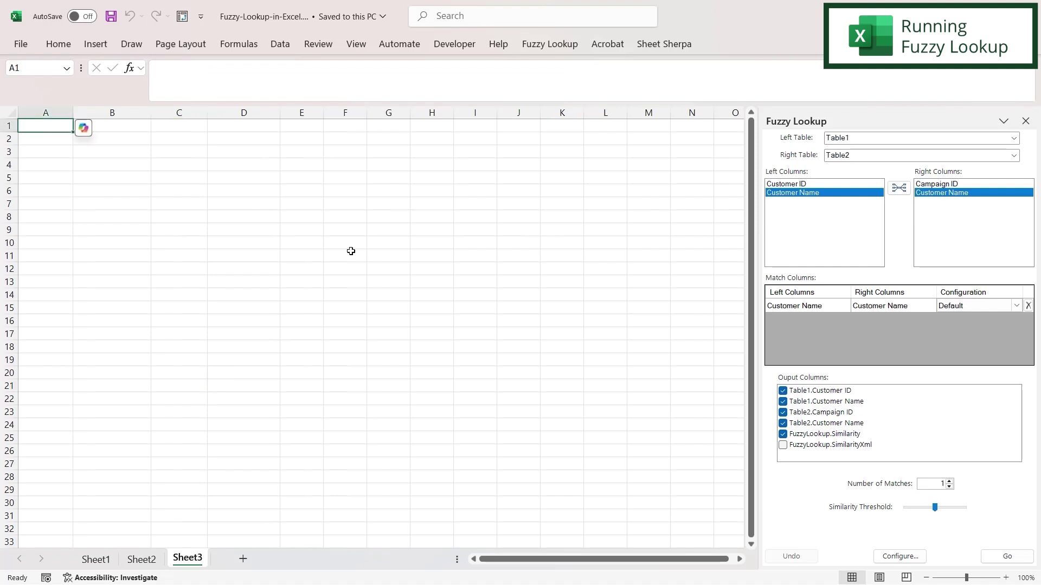
left_click(1007, 558)
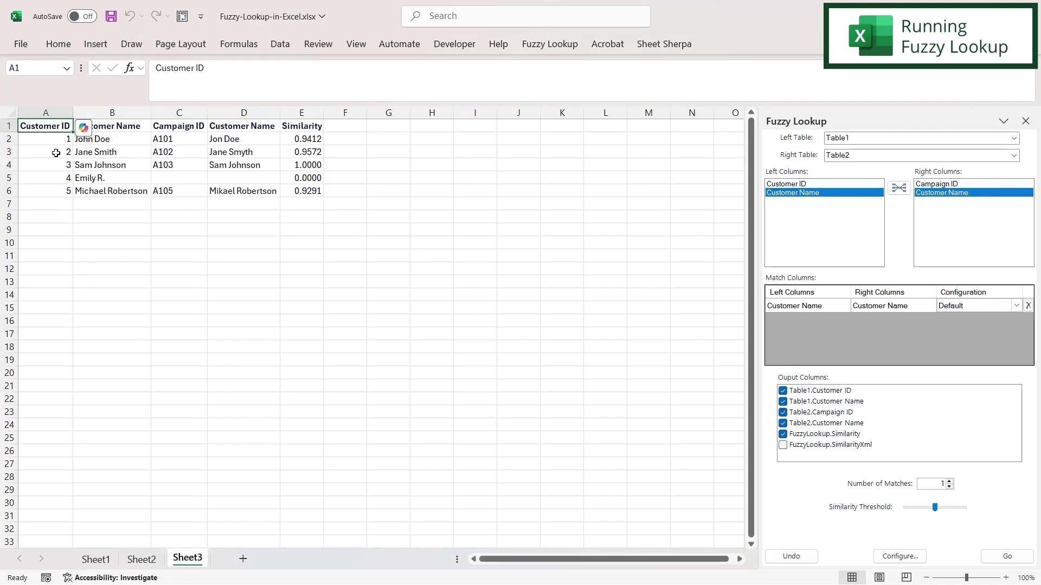
- Review the original customer names in B2:B6 against the matched names in D2:D5
left_click_drag(115, 139, 110, 188)
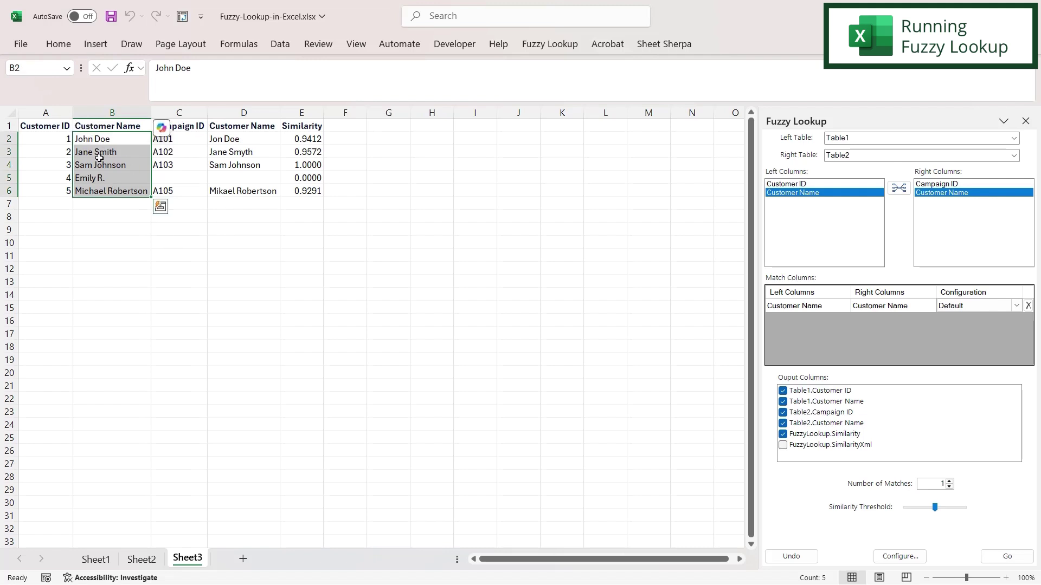
left_click_drag(243, 137, 248, 192)
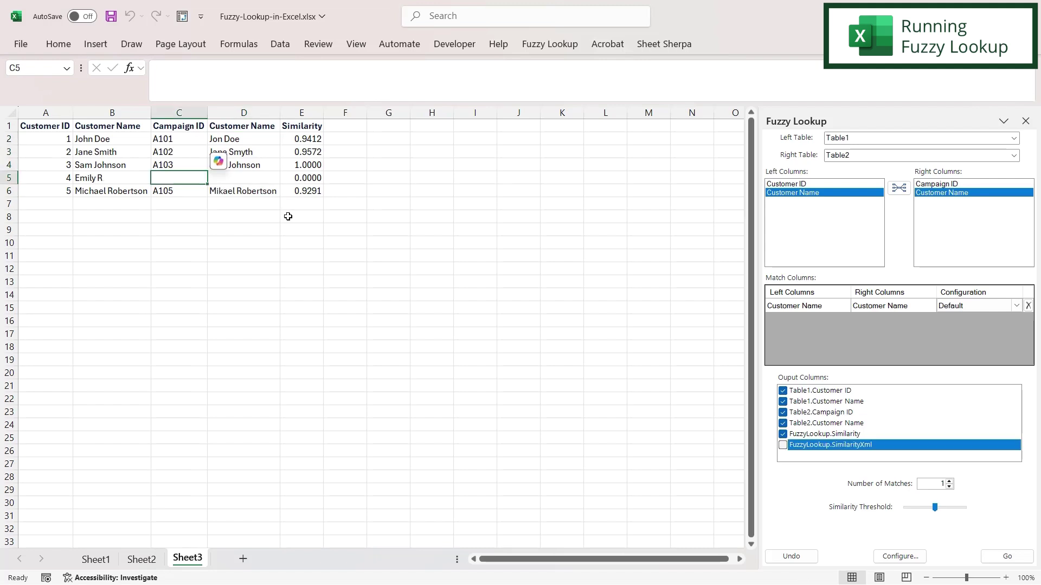
left_click(290, 216)
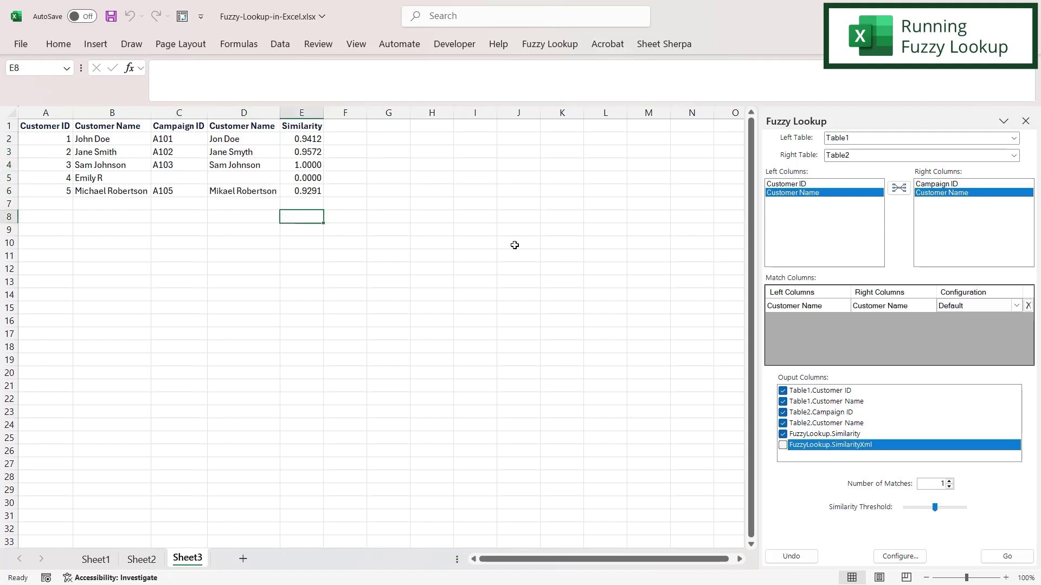